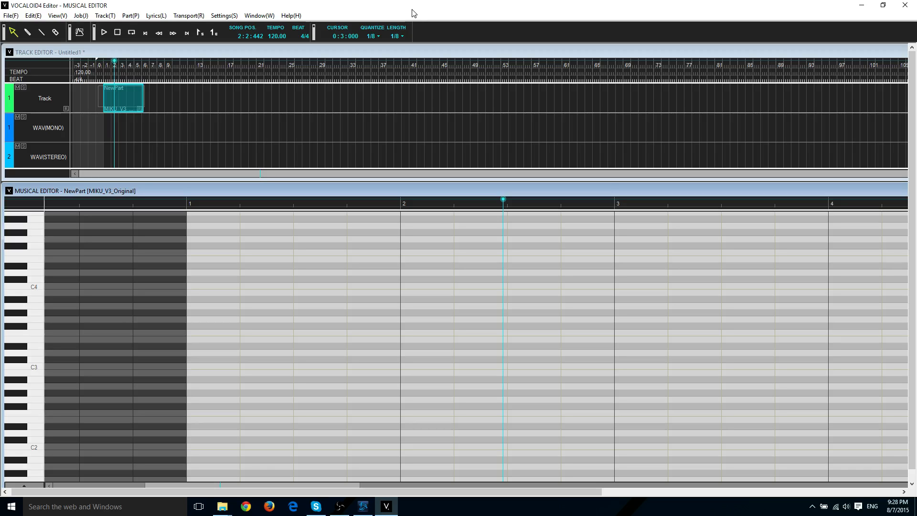
Keep MIKU_V3_Original as the part's singer.
{"action": "right_click", "coordinate": [296, 288]}
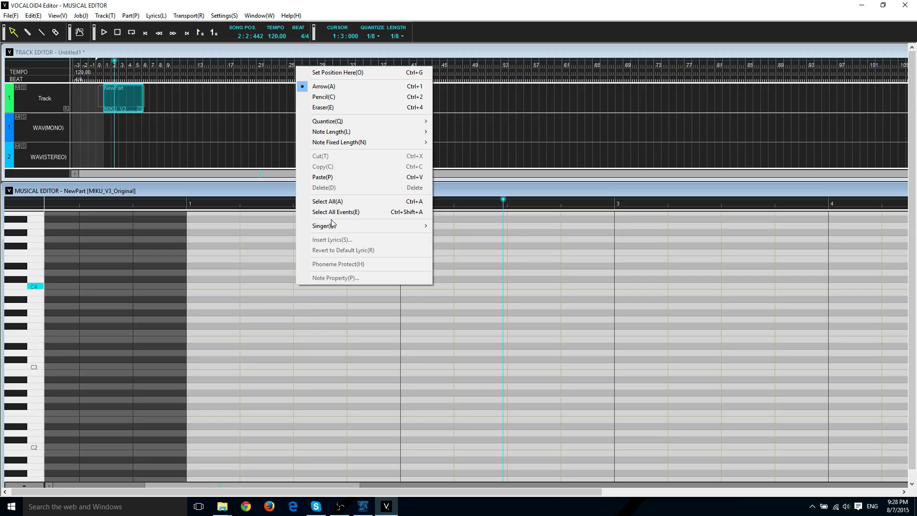
{"action": "mouse_move", "coordinate": [333, 229]}
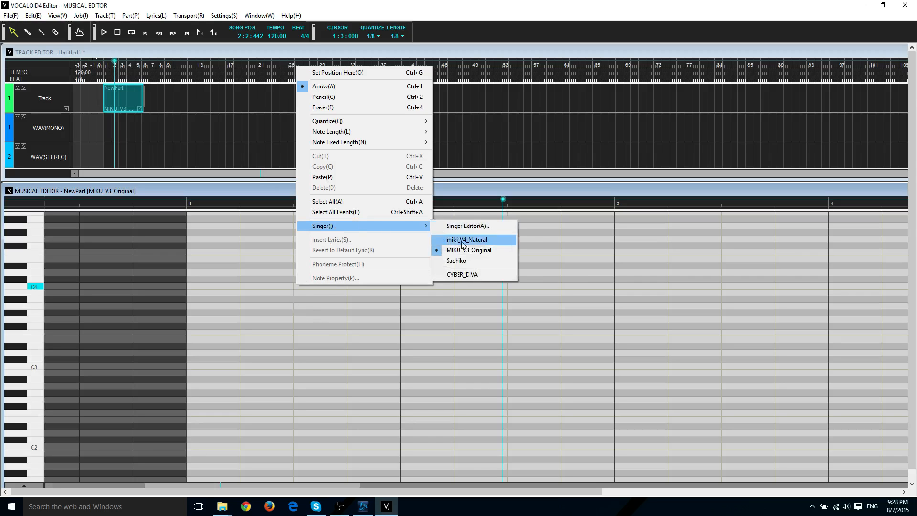
{"action": "left_click", "coordinate": [474, 251]}
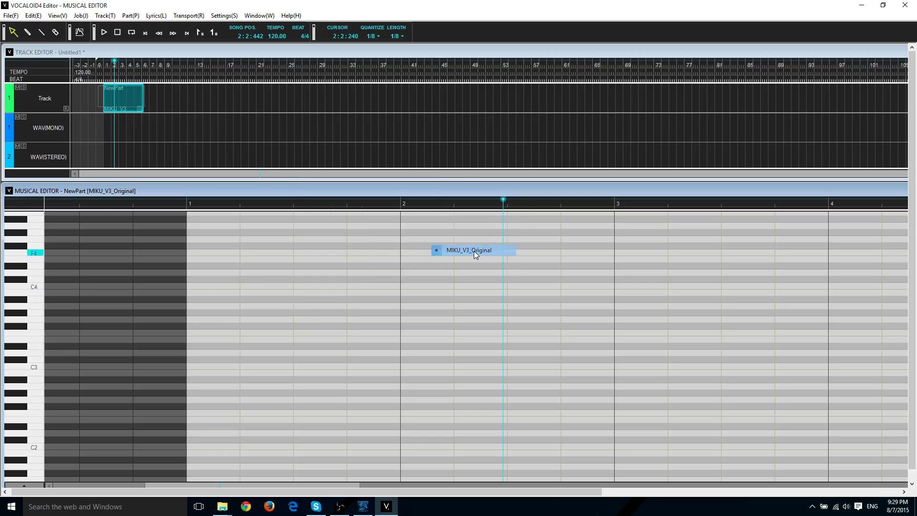
{"action": "scroll", "coordinate": [239, 273], "scroll_direction": "down", "scroll_amount": 1}
{"action": "scroll", "coordinate": [236, 277], "scroll_direction": "up", "scroll_amount": 2}
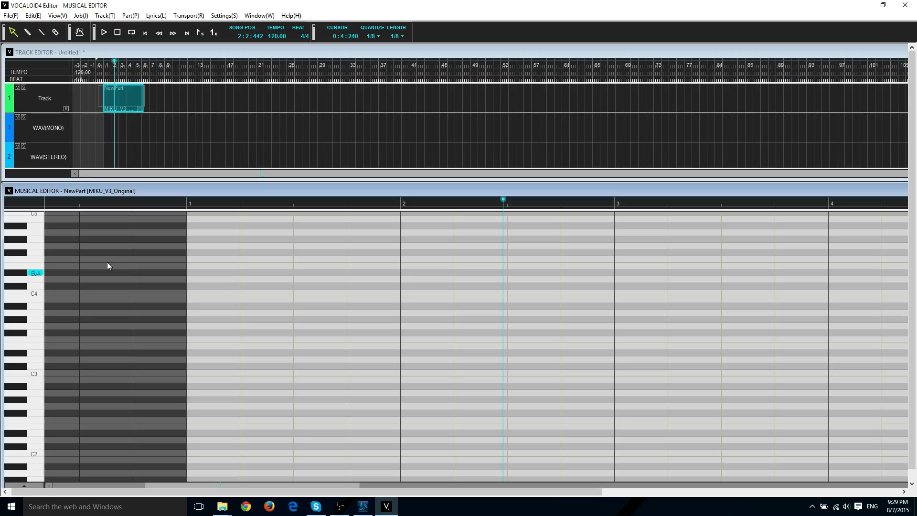
Draw a short note on A3 at the start of bar 1 with the Pencil tool.
{"action": "left_click", "coordinate": [29, 33]}
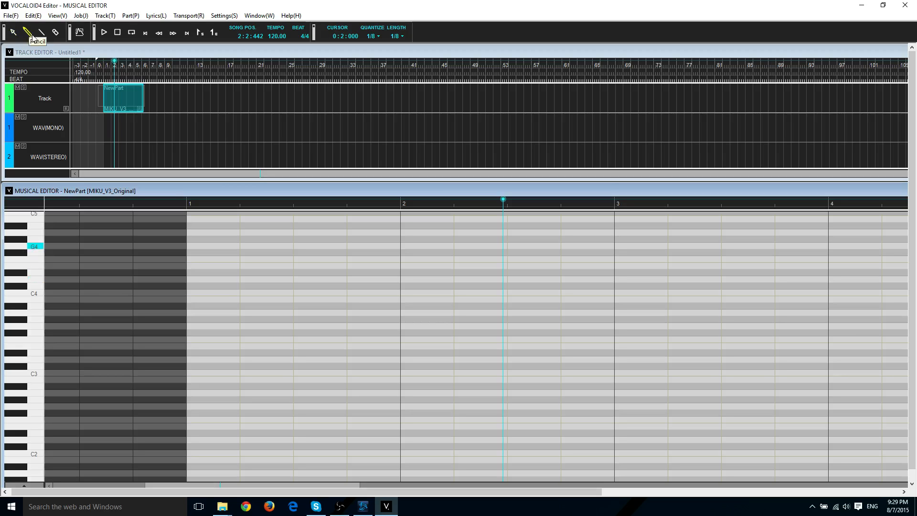
{"action": "scroll", "coordinate": [193, 292], "scroll_direction": "down", "scroll_amount": 2}
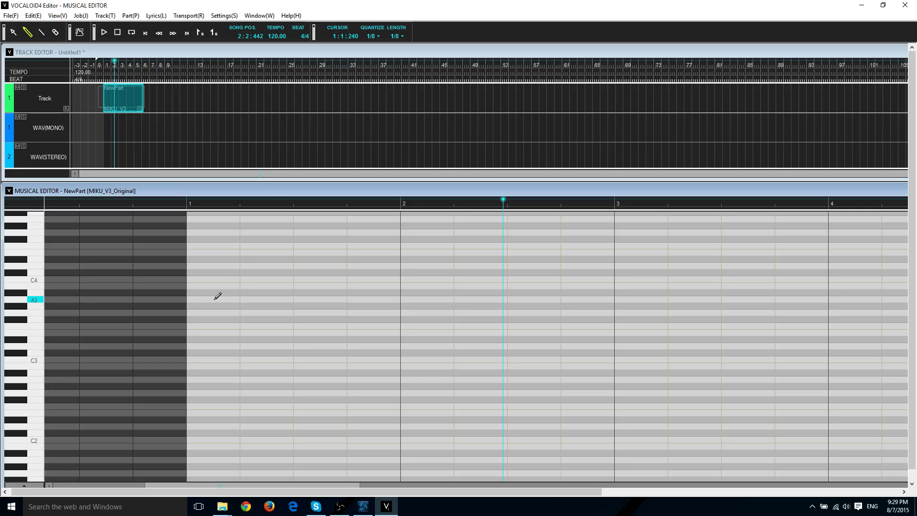
{"action": "mouse_move", "coordinate": [217, 296]}
{"action": "left_mouse_down"}
{"action": "mouse_move", "coordinate": [251, 296]}
{"action": "mouse_move", "coordinate": [225, 298]}
{"action": "mouse_move", "coordinate": [241, 292]}
{"action": "left_mouse_up"}
{"action": "right_click", "coordinate": [226, 298]}
Set Note Length to Off, trim the first note's end, and draw a second A3 note after it.
{"action": "mouse_move", "coordinate": [280, 146]}
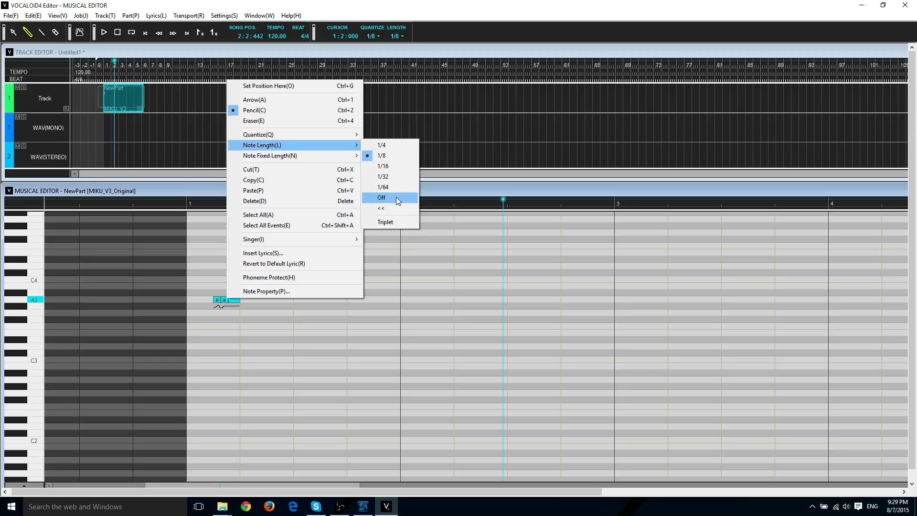
{"action": "left_click", "coordinate": [438, 246]}
{"action": "mouse_move", "coordinate": [238, 299]}
{"action": "left_mouse_down"}
{"action": "mouse_move", "coordinate": [261, 300]}
{"action": "mouse_move", "coordinate": [240, 299]}
{"action": "left_mouse_up"}
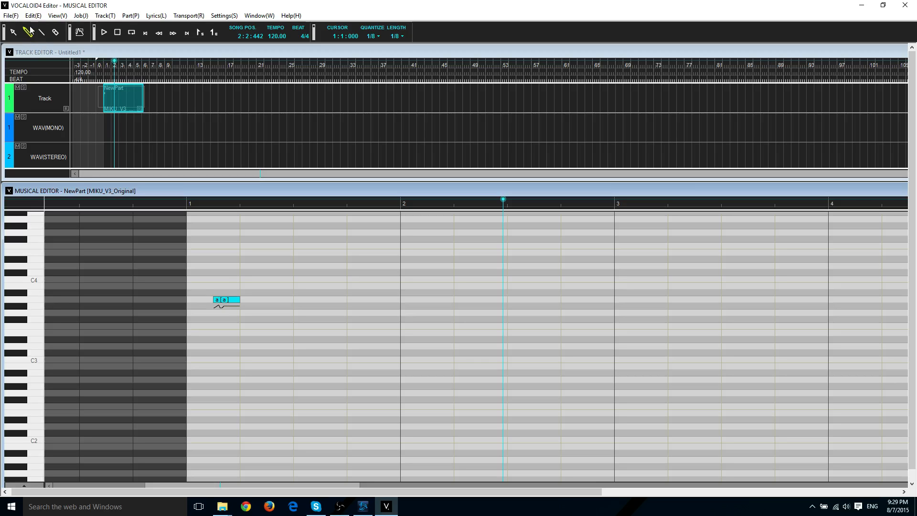
{"action": "mouse_move", "coordinate": [256, 296]}
{"action": "left_mouse_down"}
{"action": "mouse_move", "coordinate": [296, 292]}
{"action": "mouse_move", "coordinate": [260, 293]}
{"action": "left_mouse_up"}
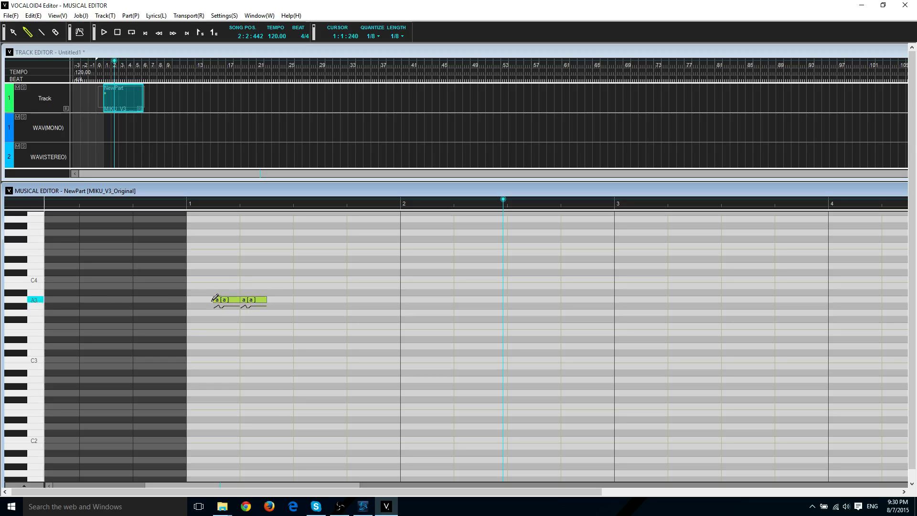
{"action": "left_click", "coordinate": [210, 200]}
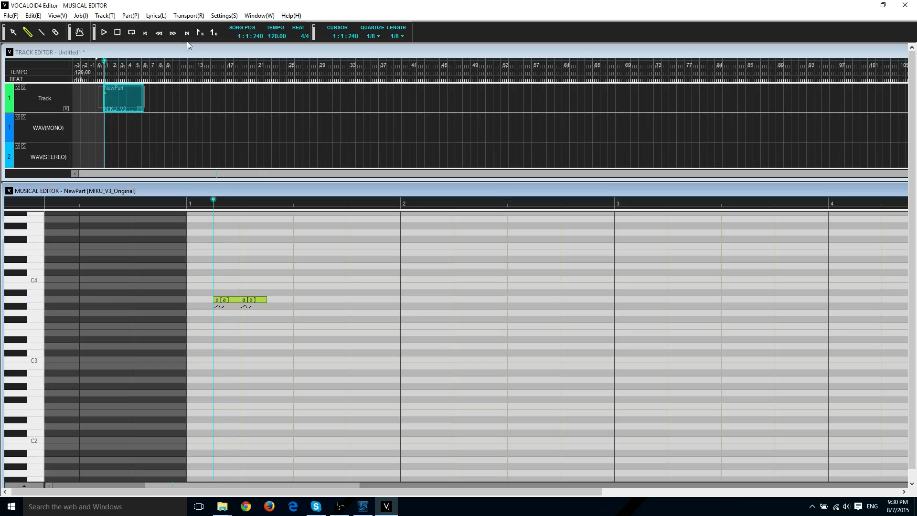
Play the two A3 notes, then set their lyrics to 'wa' and 'ta'.
{"action": "left_click", "coordinate": [104, 35]}
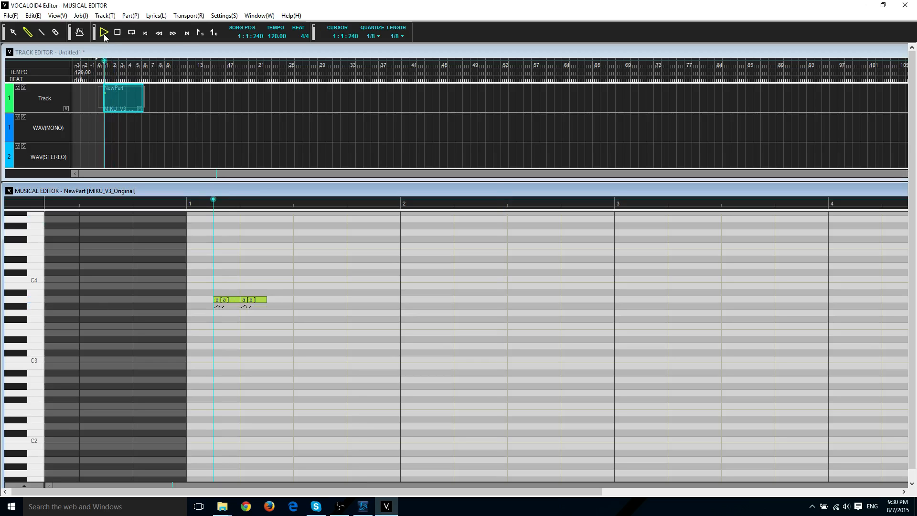
{"action": "key", "text": "space"}
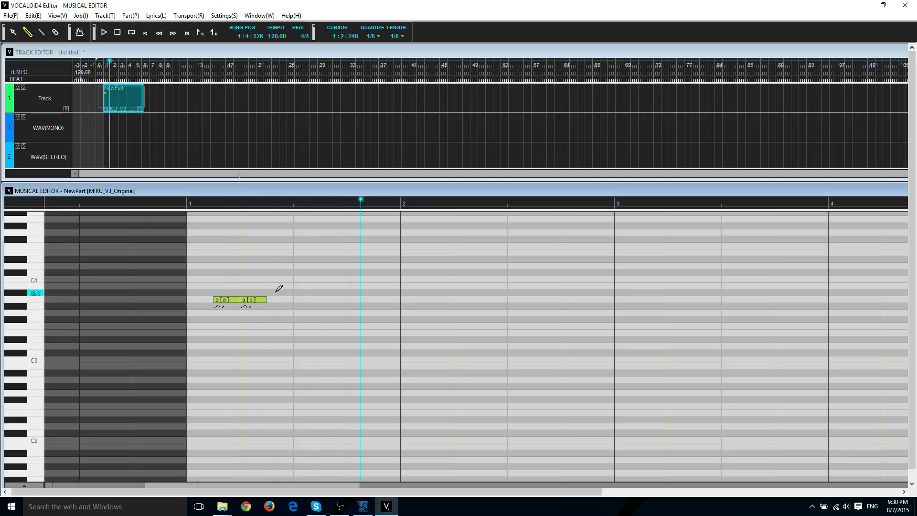
{"action": "left_click", "coordinate": [226, 300]}
{"action": "double_click", "coordinate": [227, 299]}
{"action": "key", "text": "Return"}
{"action": "left_click", "coordinate": [248, 302]}
{"action": "double_click", "coordinate": [248, 302]}
{"action": "type", "text": "ta"}
{"action": "key", "text": "Return"}
Draw a third A3 note sung 'shi' and play back wa-ta-shi from bar 1.
{"action": "left_click_drag", "start_coordinate": [270, 300], "coordinate": [293, 300]}
{"action": "double_click", "coordinate": [284, 302]}
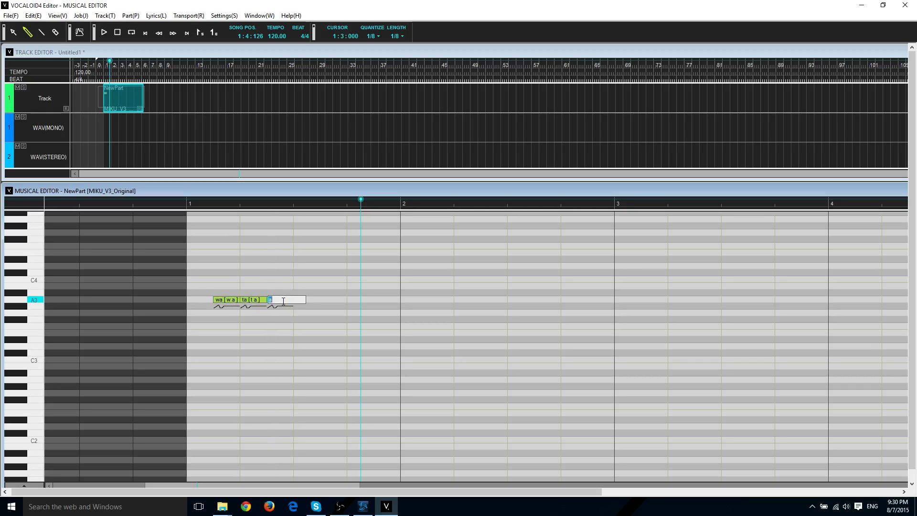
{"action": "type", "text": "shi [S i"}
{"action": "key", "text": "Return"}
{"action": "left_click", "coordinate": [205, 205]}
{"action": "left_click", "coordinate": [189, 205]}
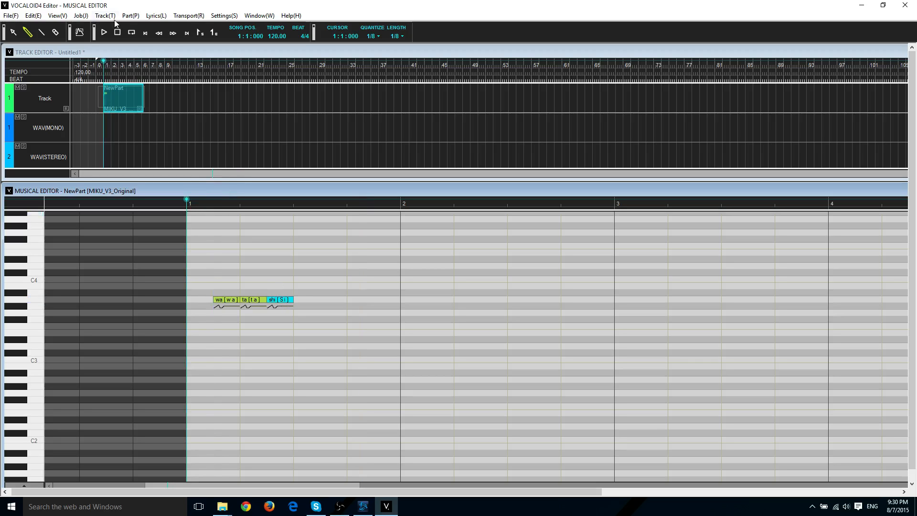
{"action": "left_click", "coordinate": [104, 35]}
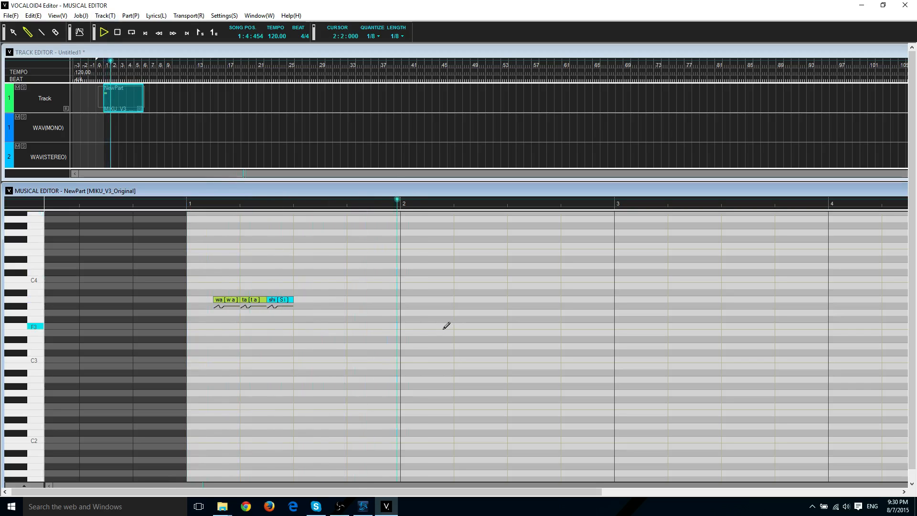
{"action": "key", "text": "space"}
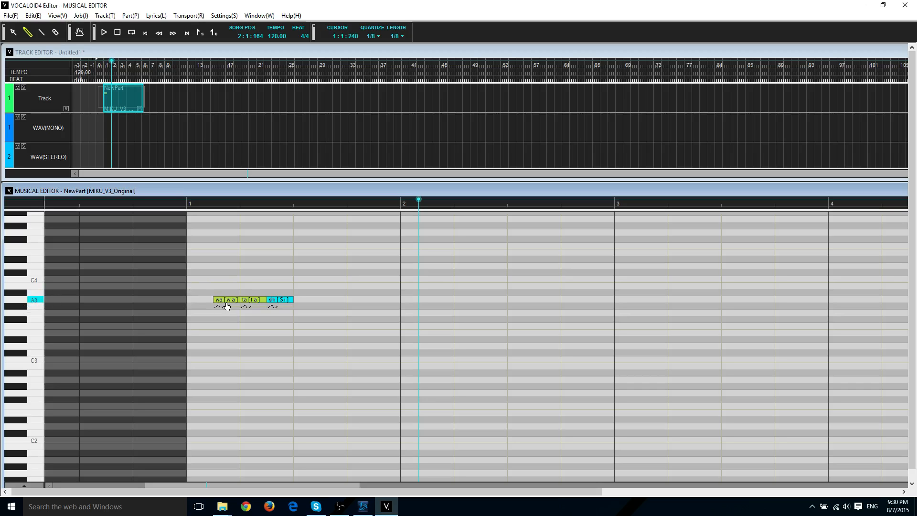
Use the Arrow tool to raise the 'ta' note to about F4.
{"action": "left_click", "coordinate": [13, 32]}
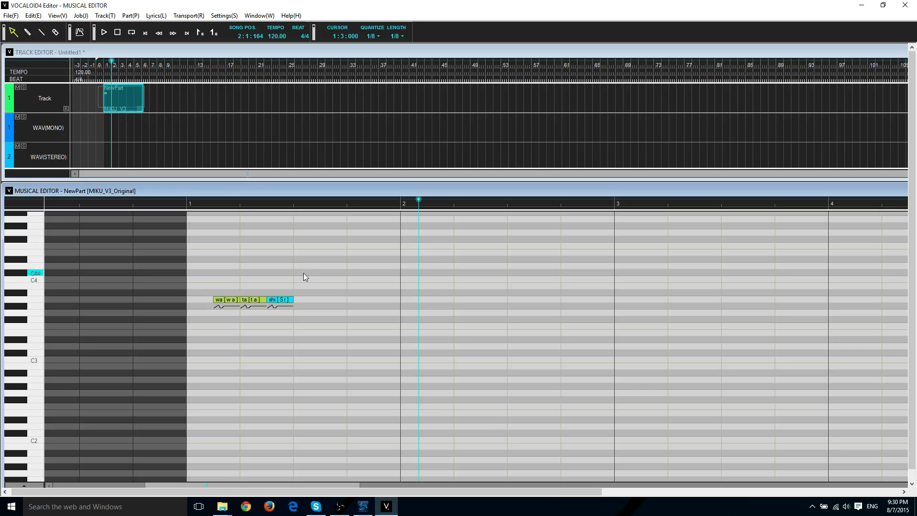
{"action": "left_click", "coordinate": [260, 300]}
{"action": "scroll", "coordinate": [265, 299], "scroll_direction": "up", "scroll_amount": 1}
{"action": "scroll", "coordinate": [265, 296], "scroll_direction": "up", "scroll_amount": 4}
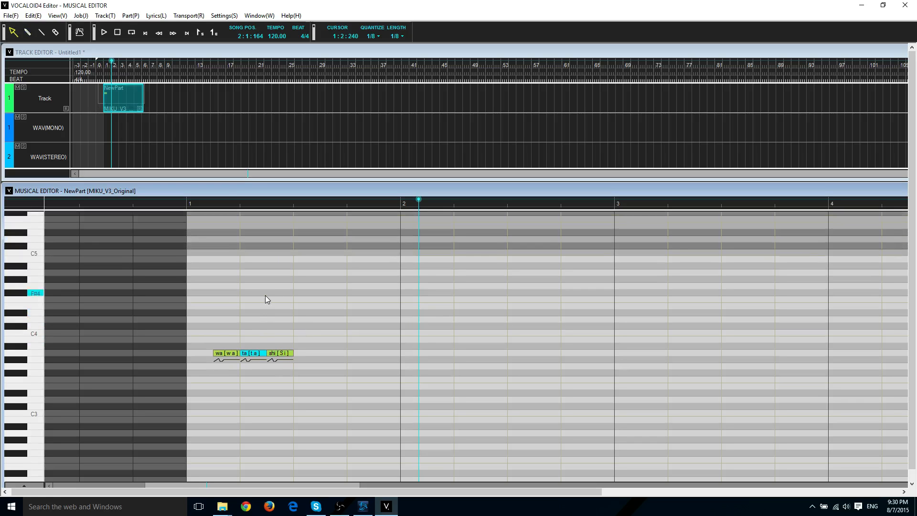
{"action": "scroll", "coordinate": [259, 343], "scroll_direction": "down", "scroll_amount": 1}
{"action": "left_click_drag", "start_coordinate": [258, 347], "coordinate": [287, 360]}
{"action": "scroll", "coordinate": [298, 331], "scroll_direction": "down", "scroll_amount": 2}
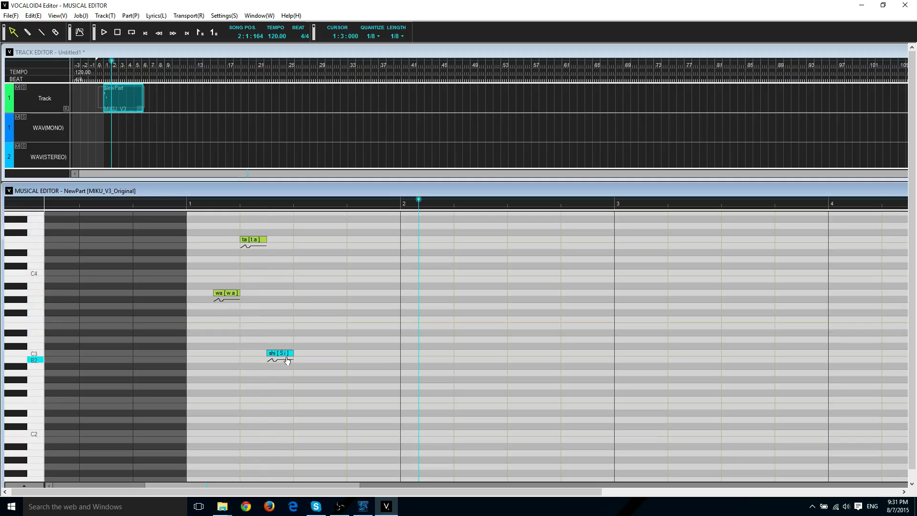
{"action": "scroll", "coordinate": [271, 347], "scroll_direction": "up", "scroll_amount": 1}
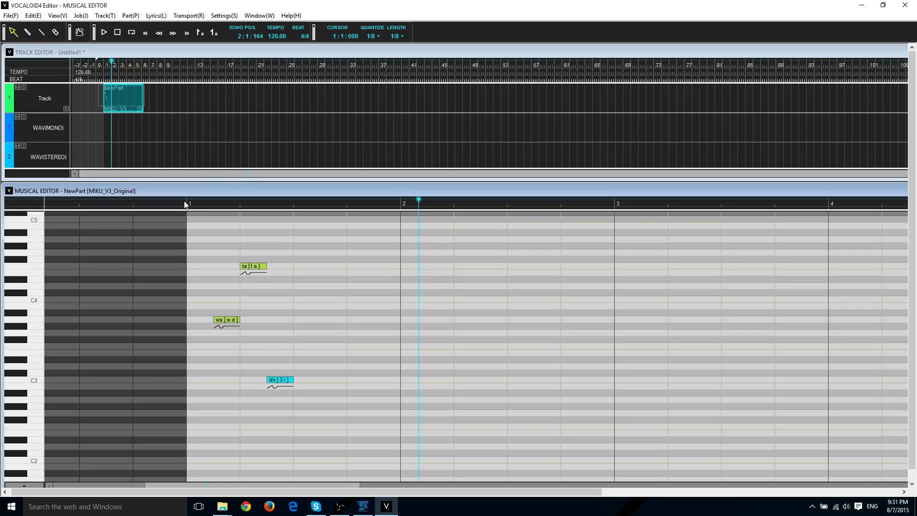
Play back the re-pitched notes from bar 1.
{"action": "left_click", "coordinate": [185, 203]}
{"action": "key", "text": "space"}
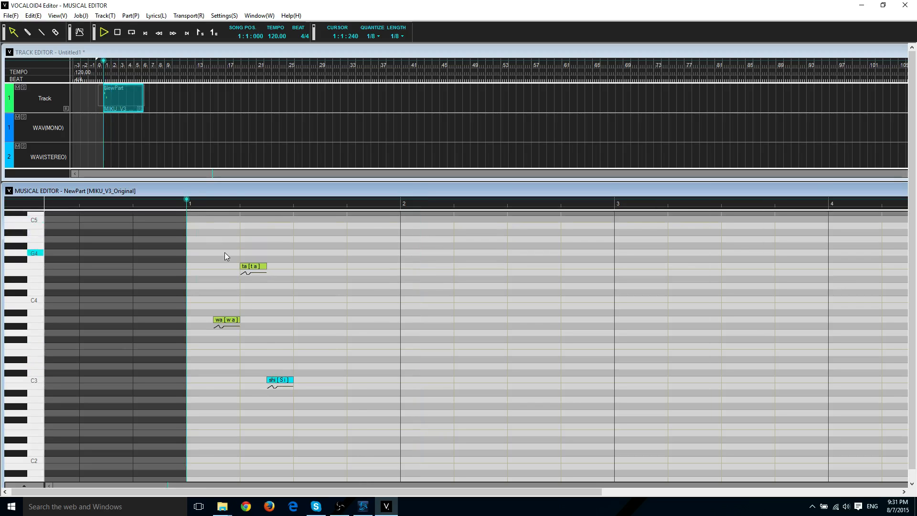
{"action": "key", "text": "space"}
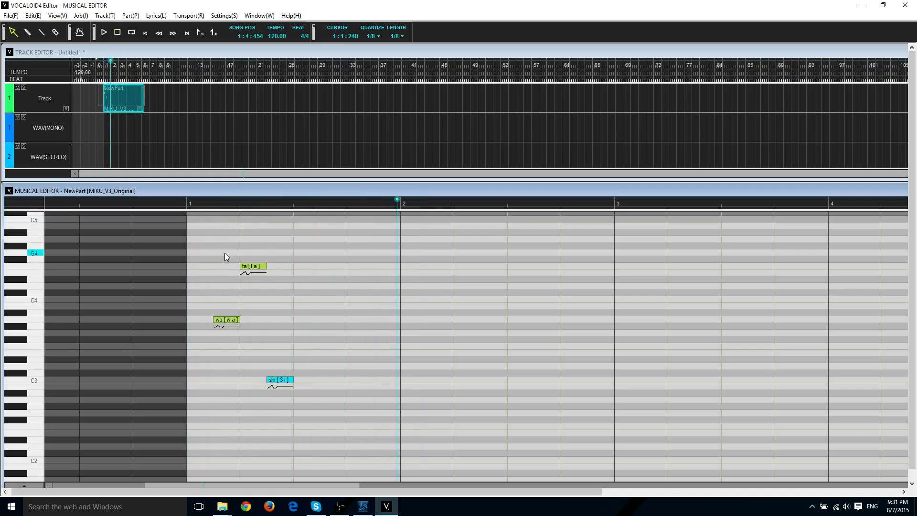
{"action": "left_click", "coordinate": [347, 208]}
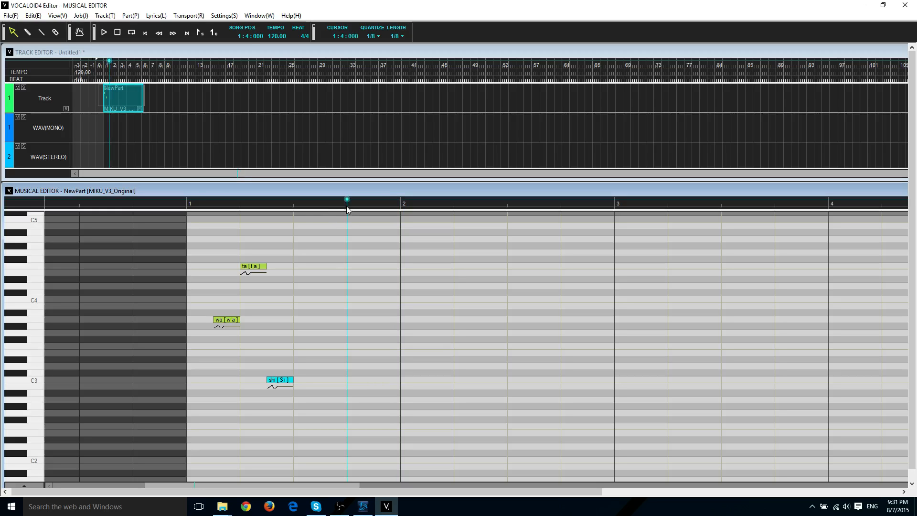
Draw two G#3 notes after 'shi' with the lyrics 'ko' and 'ko'.
{"action": "left_click", "coordinate": [27, 32]}
{"action": "left_click_drag", "start_coordinate": [352, 326], "coordinate": [379, 323]}
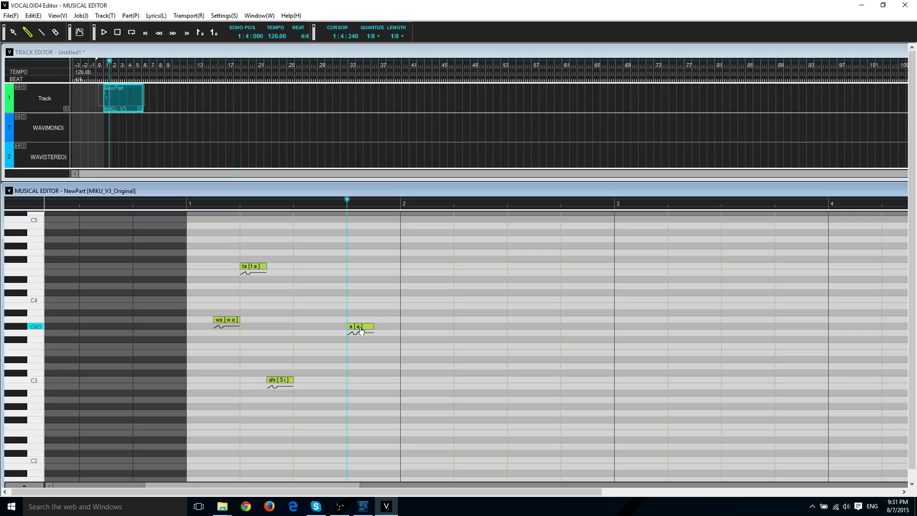
{"action": "double_click", "coordinate": [361, 327]}
{"action": "type", "text": "ko"}
{"action": "key", "text": "Return"}
{"action": "left_click", "coordinate": [396, 325]}
{"action": "double_click", "coordinate": [387, 326]}
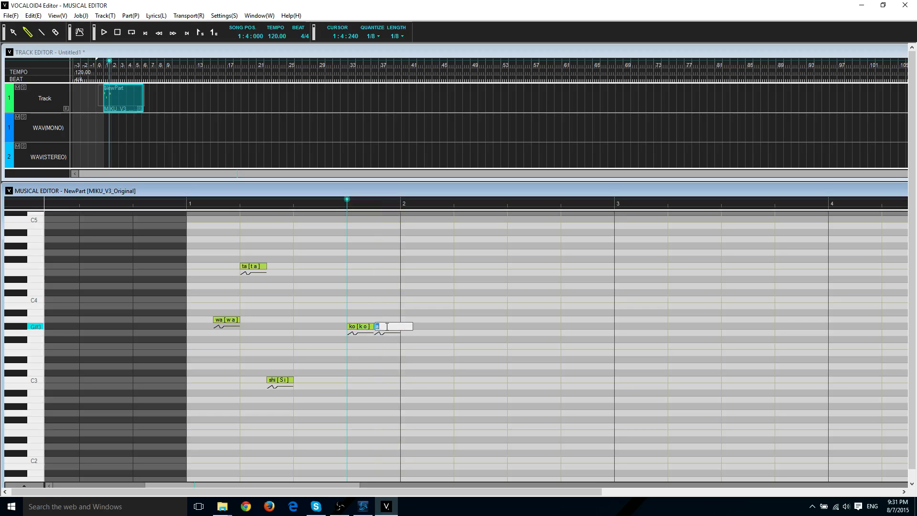
{"action": "type", "text": "ko"}
{"action": "key", "text": "Return"}
Add two more G#3 notes sung 'no' and 'e', correcting the mistyped 'nio'.
{"action": "left_click", "coordinate": [423, 326]}
{"action": "double_click", "coordinate": [419, 326]}
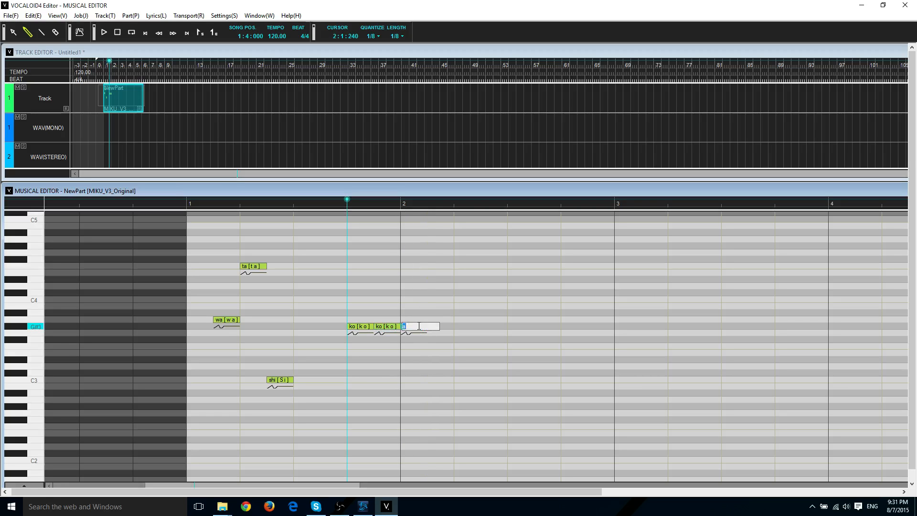
{"action": "type", "text": "nio"}
{"action": "key", "text": "BackSpace"}
{"action": "type", "text": "o"}
{"action": "key", "text": "Return"}
{"action": "left_click", "coordinate": [426, 326]}
{"action": "left_click_drag", "start_coordinate": [429, 328], "coordinate": [454, 326]}
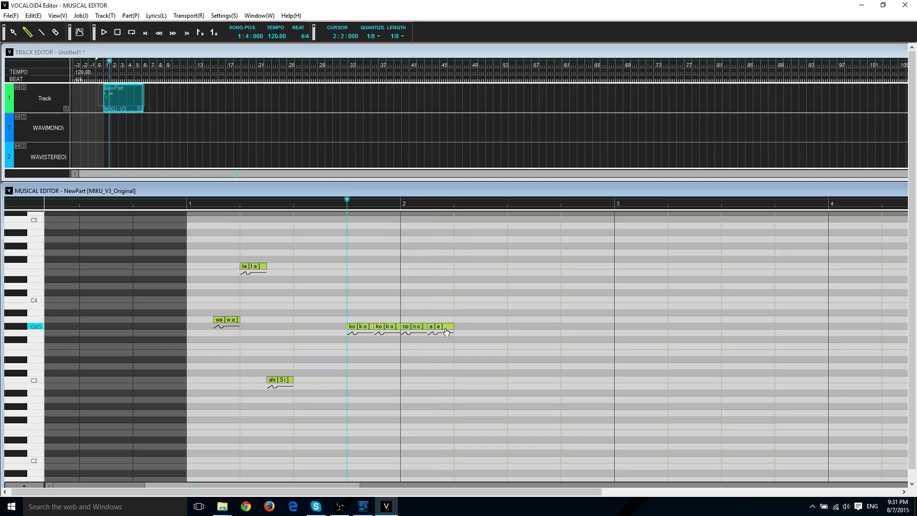
{"action": "double_click", "coordinate": [439, 326]}
{"action": "type", "text": "e"}
{"action": "key", "text": "Return"}
Lengthen the 'e' note into bar 2 and play back the phrase.
{"action": "left_click", "coordinate": [293, 201]}
{"action": "key", "text": "space"}
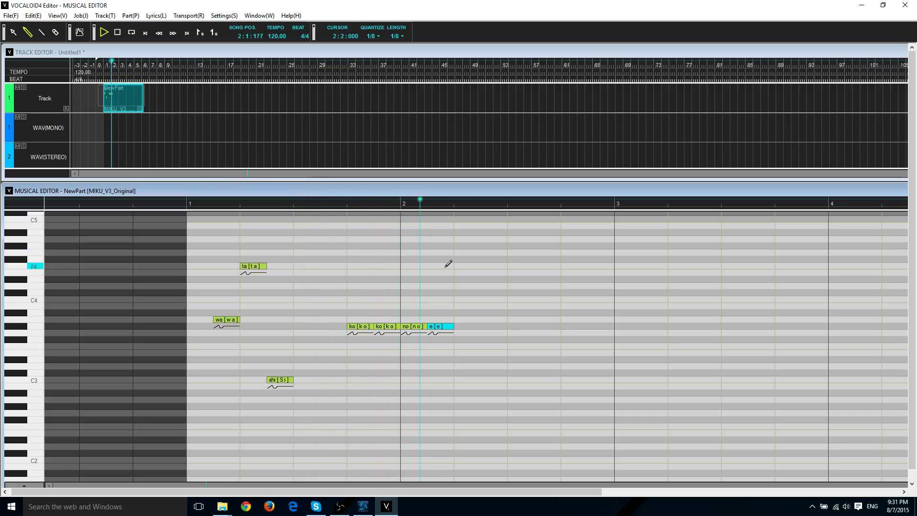
{"action": "key", "text": "space"}
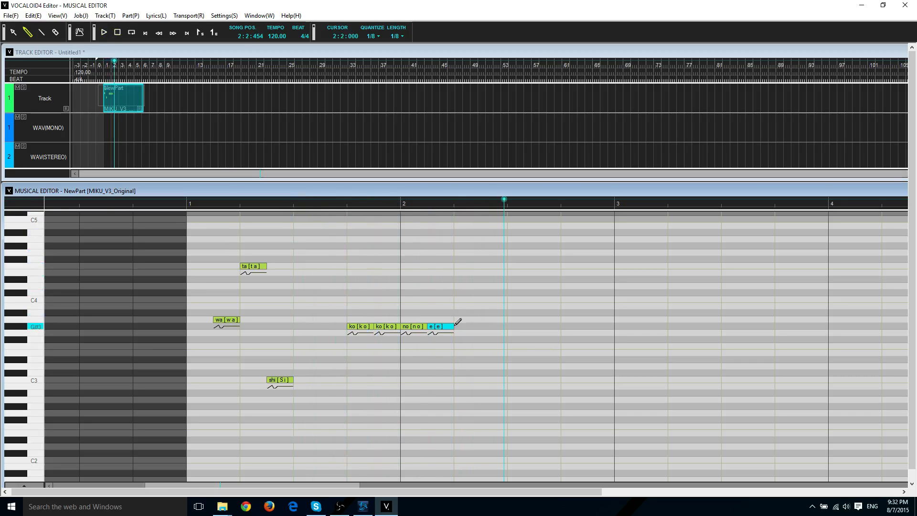
{"action": "left_click_drag", "start_coordinate": [453, 326], "coordinate": [475, 326]}
{"action": "left_click", "coordinate": [476, 326]}
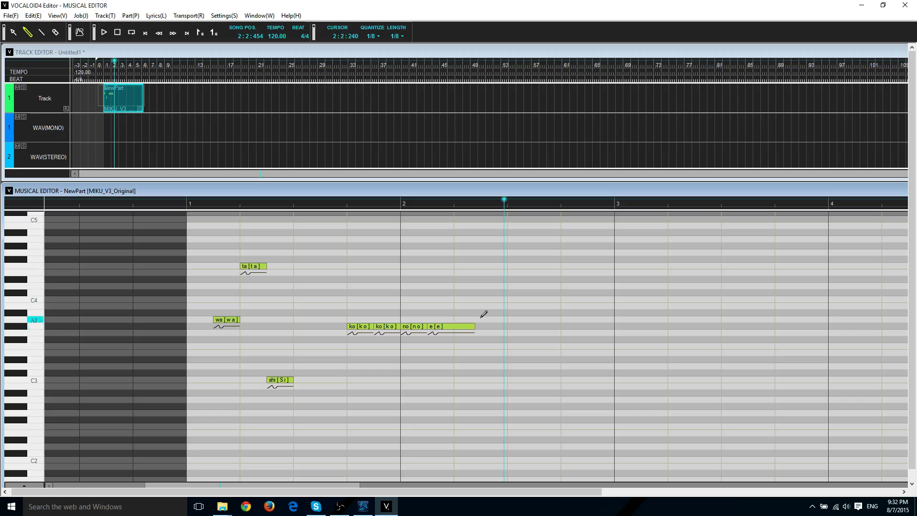
{"action": "left_click_drag", "start_coordinate": [473, 327], "coordinate": [479, 327]}
{"action": "left_click", "coordinate": [408, 205]}
{"action": "left_click", "coordinate": [354, 206]}
{"action": "key", "text": "space"}
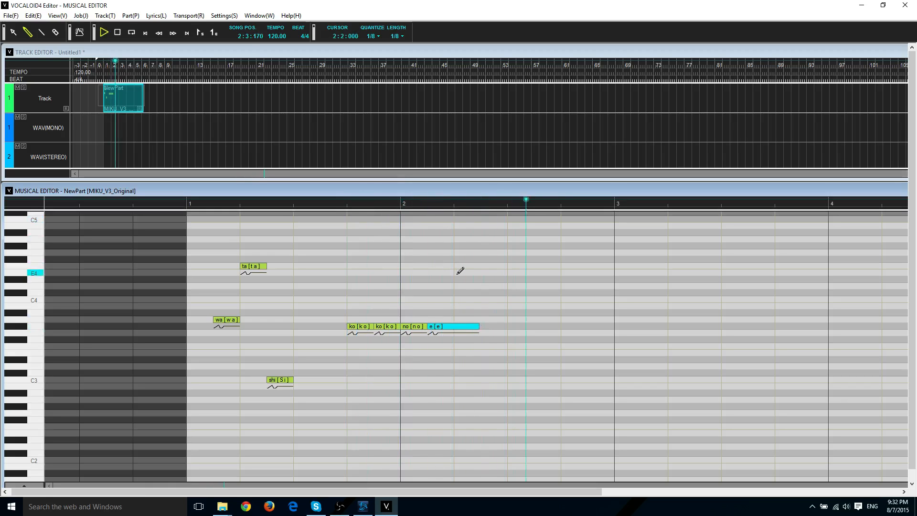
Add a short 'a' note on A3 in bar 2, overlapping the tail of 'e'.
{"action": "key", "text": "space"}
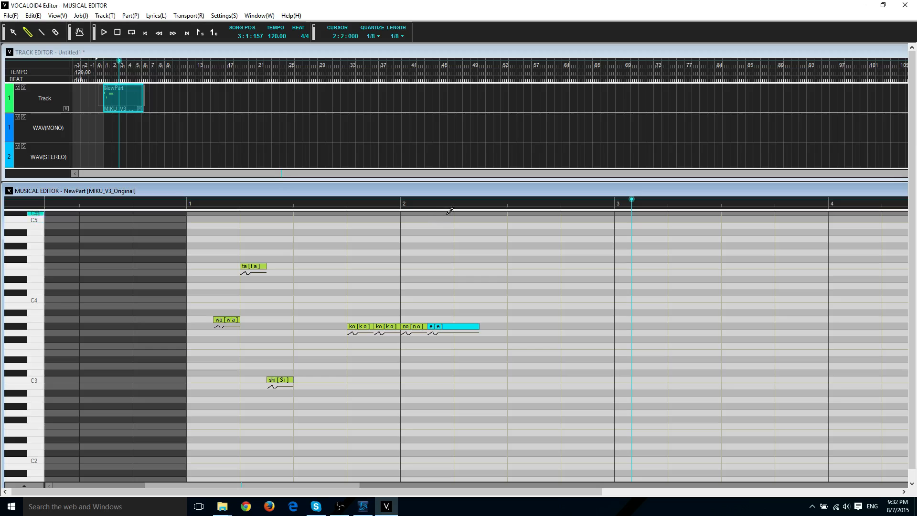
{"action": "left_click", "coordinate": [467, 209]}
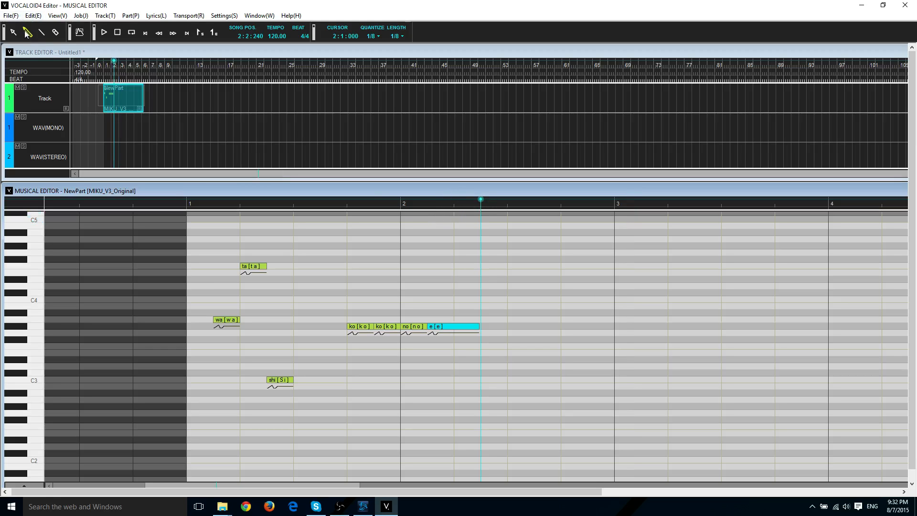
{"action": "left_click", "coordinate": [463, 319]}
{"action": "left_click", "coordinate": [471, 320]}
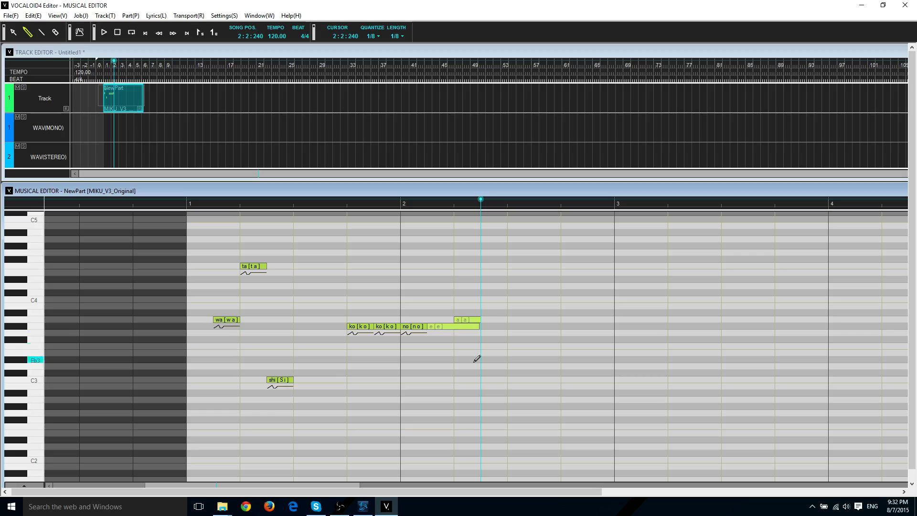
Play from bar 2 beat 1 and dismiss the overlapping-notes warning.
{"action": "left_click", "coordinate": [13, 32]}
{"action": "left_click", "coordinate": [427, 204]}
{"action": "key", "text": "space"}
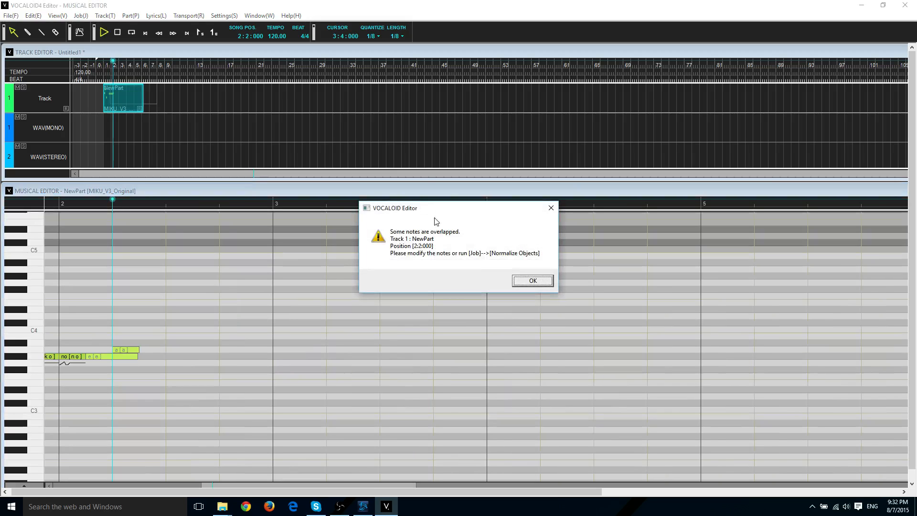
{"action": "left_click", "coordinate": [533, 282]}
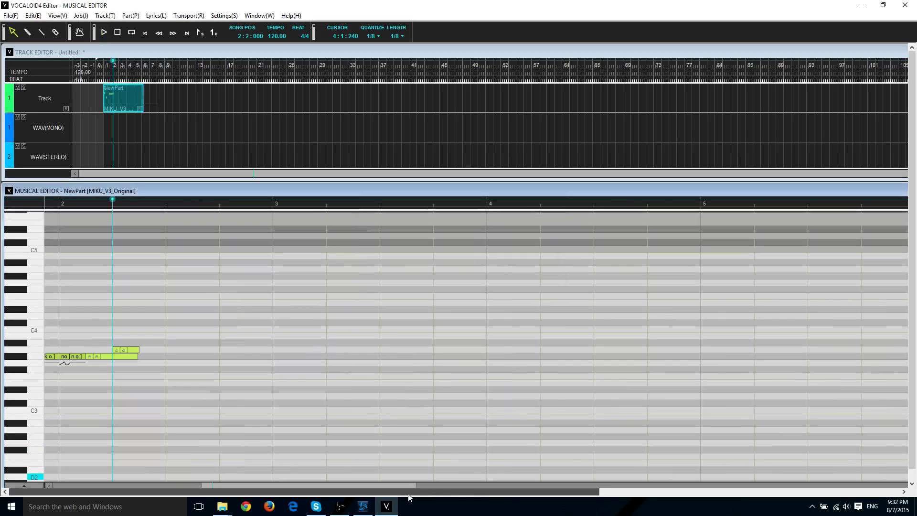
{"action": "left_click_drag", "start_coordinate": [265, 483], "coordinate": [226, 482]}
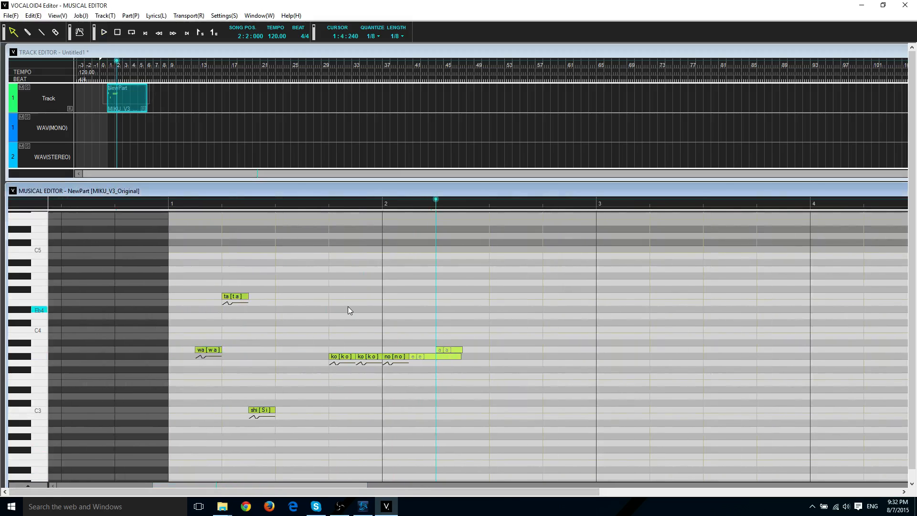
Run Job > Normalize Notes and confirm so 'e' ends where 'a' begins.
{"action": "left_click", "coordinate": [81, 16]}
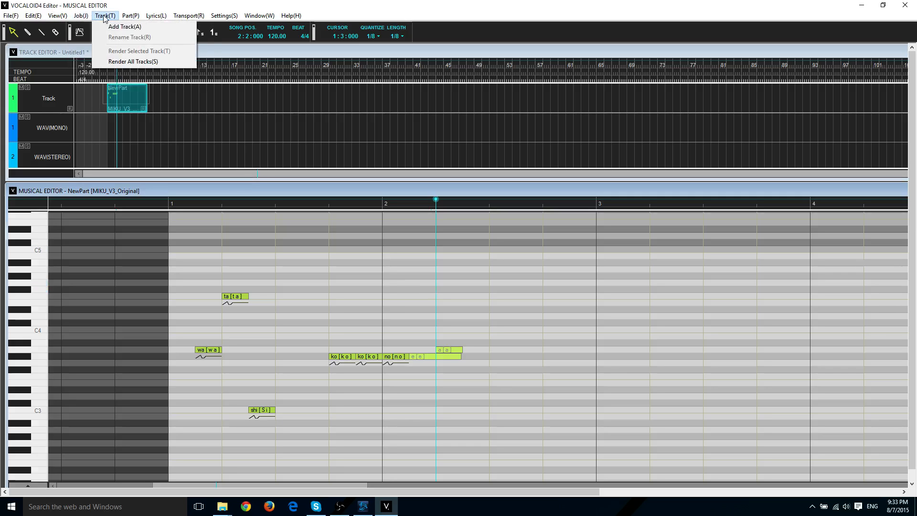
{"action": "left_click", "coordinate": [124, 16]}
{"action": "left_click", "coordinate": [81, 16]}
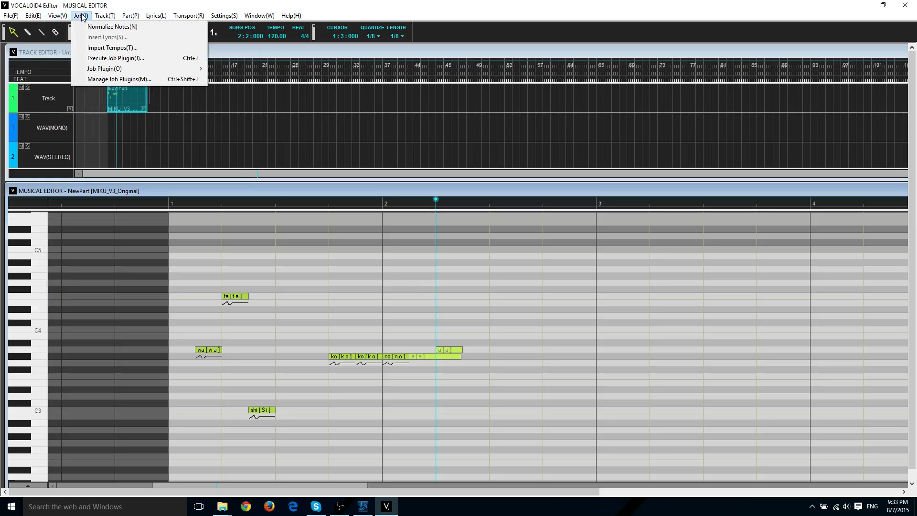
{"action": "mouse_move", "coordinate": [81, 16]}
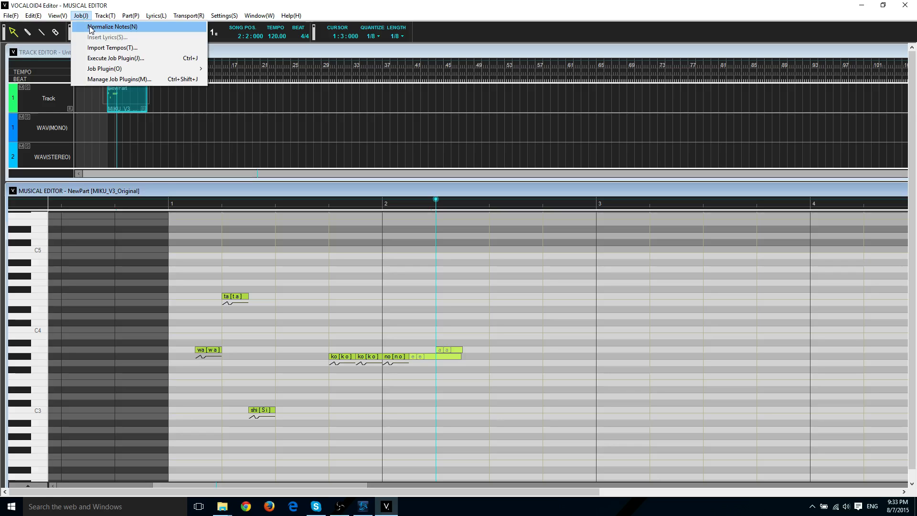
{"action": "left_click", "coordinate": [91, 27]}
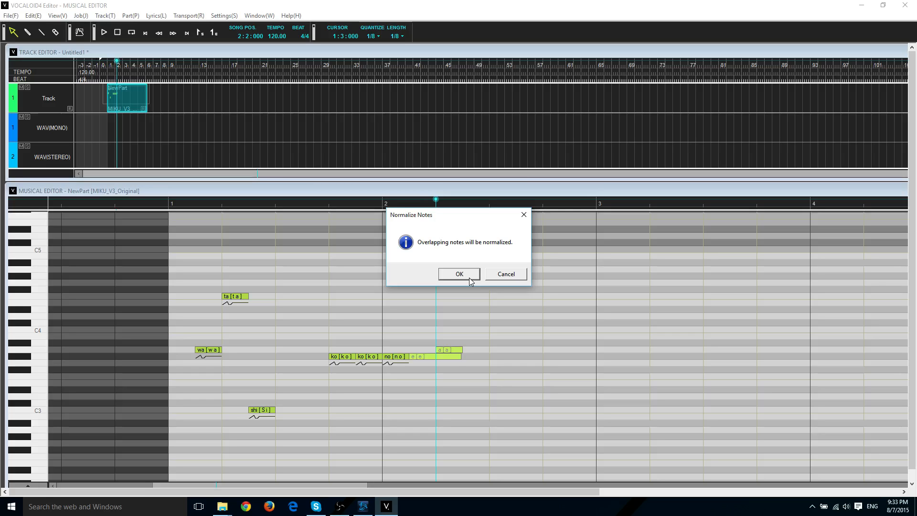
{"action": "left_click", "coordinate": [467, 276]}
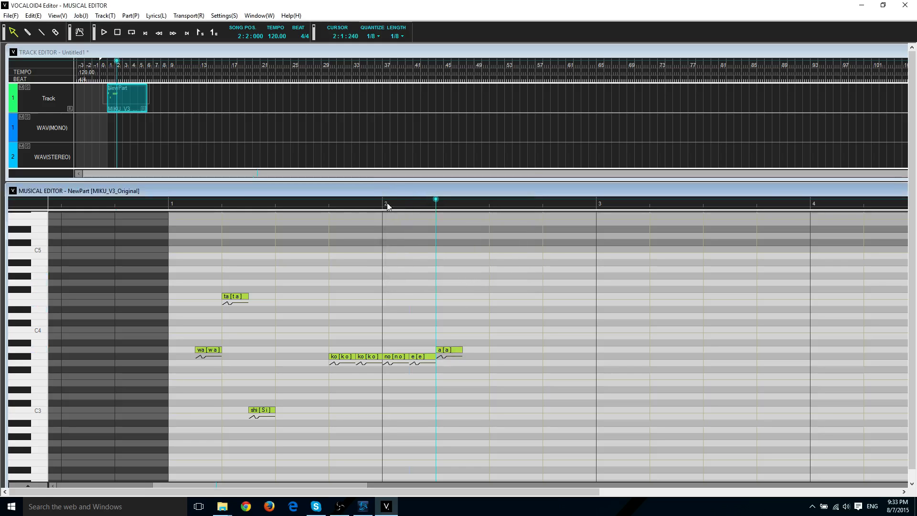
Play the phrase from bar 1 beat 4, then select all eight notes with Ctrl+A.
{"action": "left_click", "coordinate": [328, 203]}
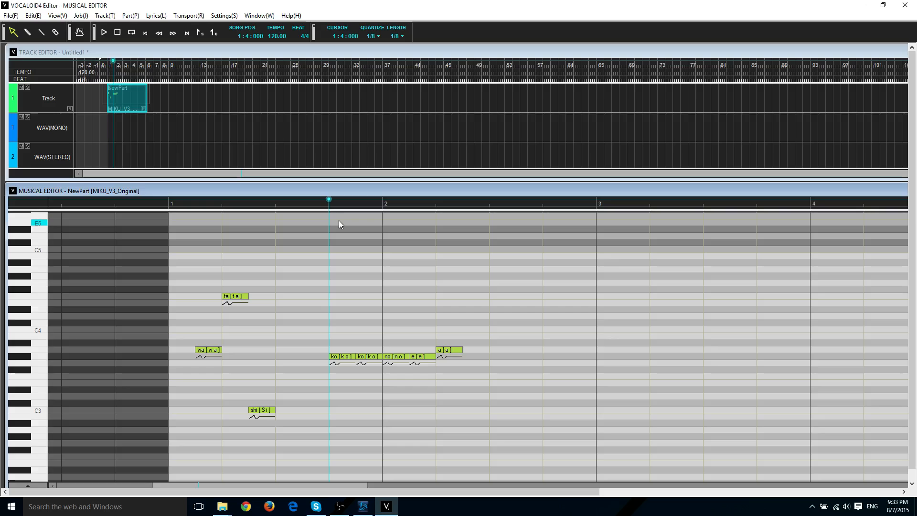
{"action": "key", "text": "space"}
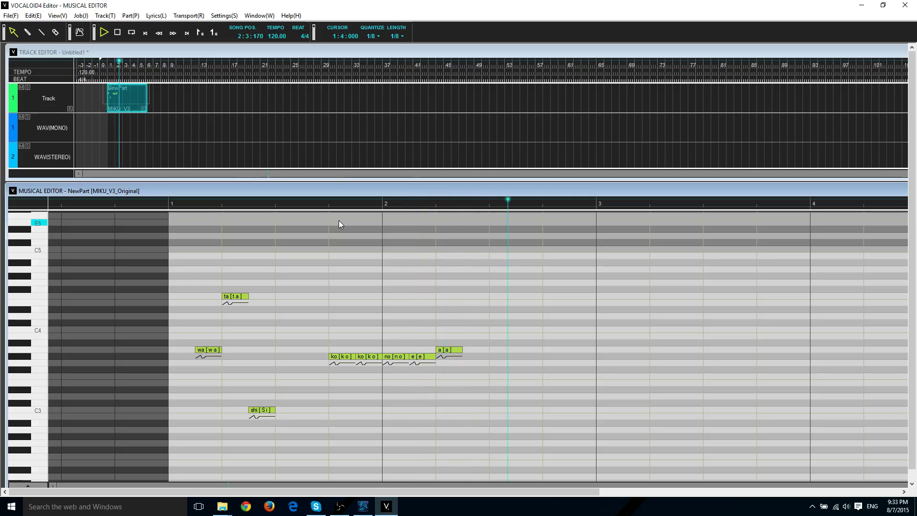
{"action": "key", "text": "space"}
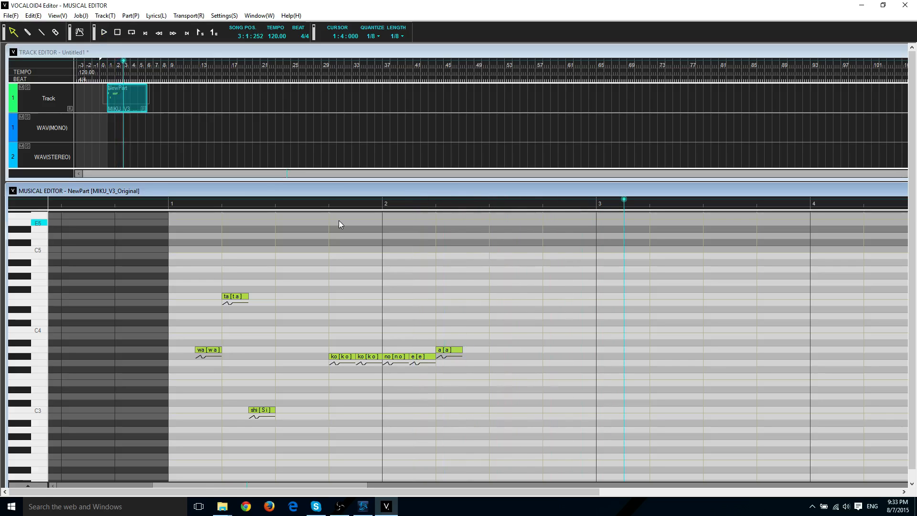
{"action": "left_click", "coordinate": [490, 207]}
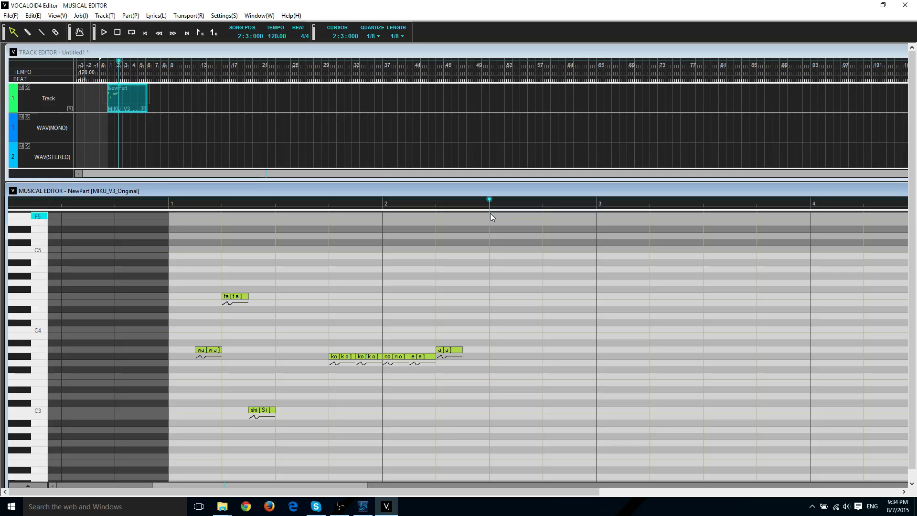
{"action": "key", "text": "ctrl+a"}
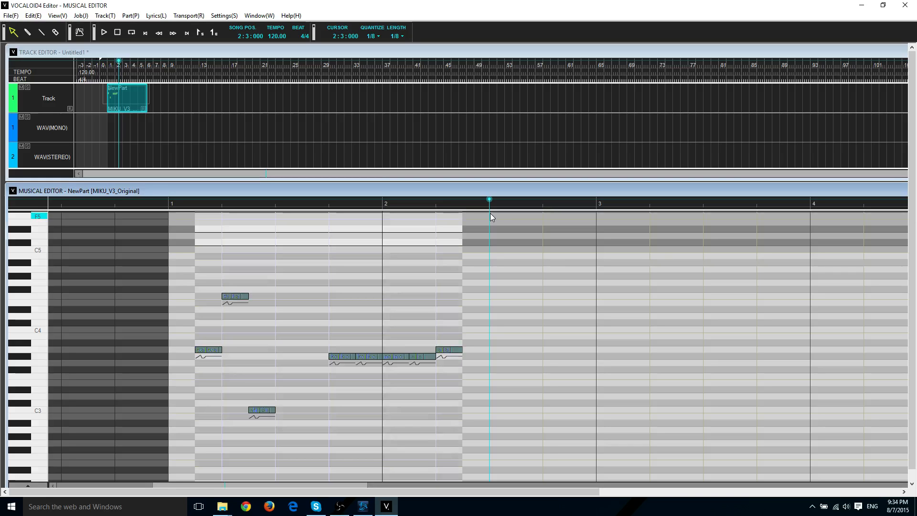